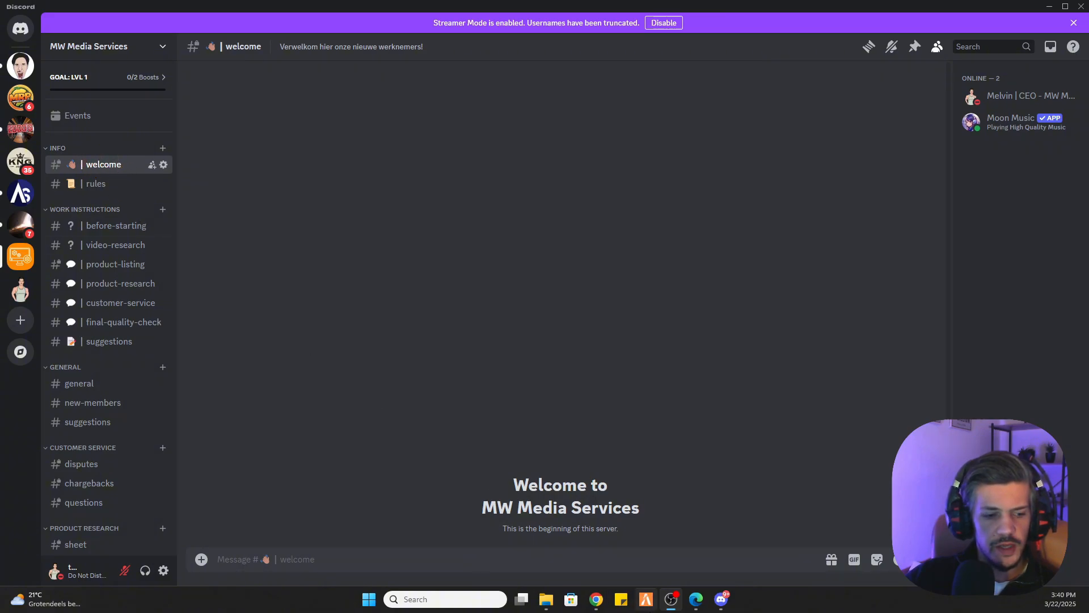
# Step: Switch to the ProBot website in Chrome, start adding the bot to Discord and choose the MW Media Services server
pyautogui.moveTo(595, 599)
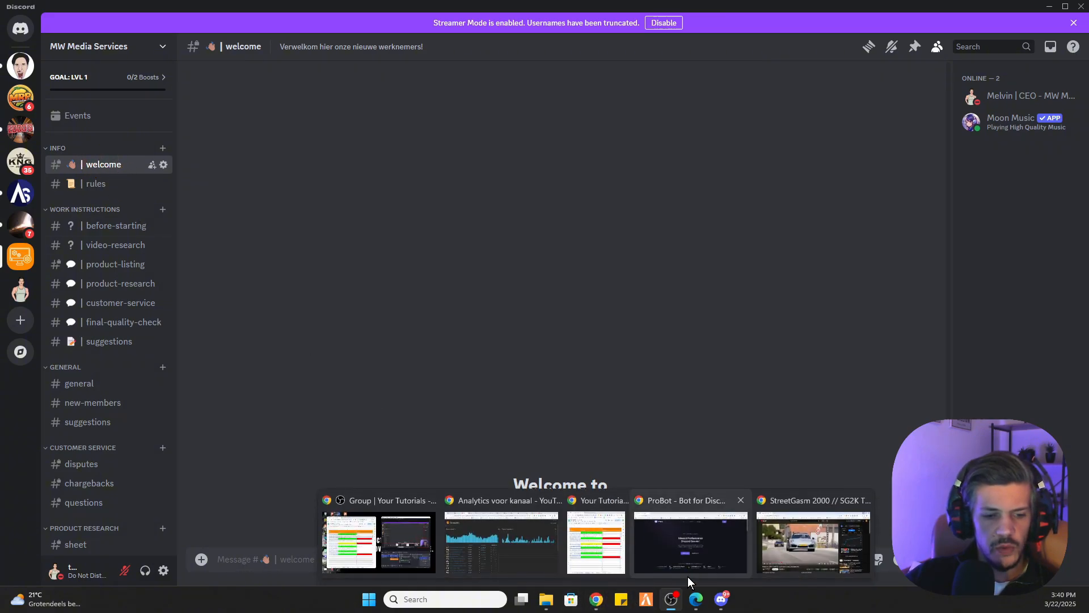
pyautogui.click(690, 553)
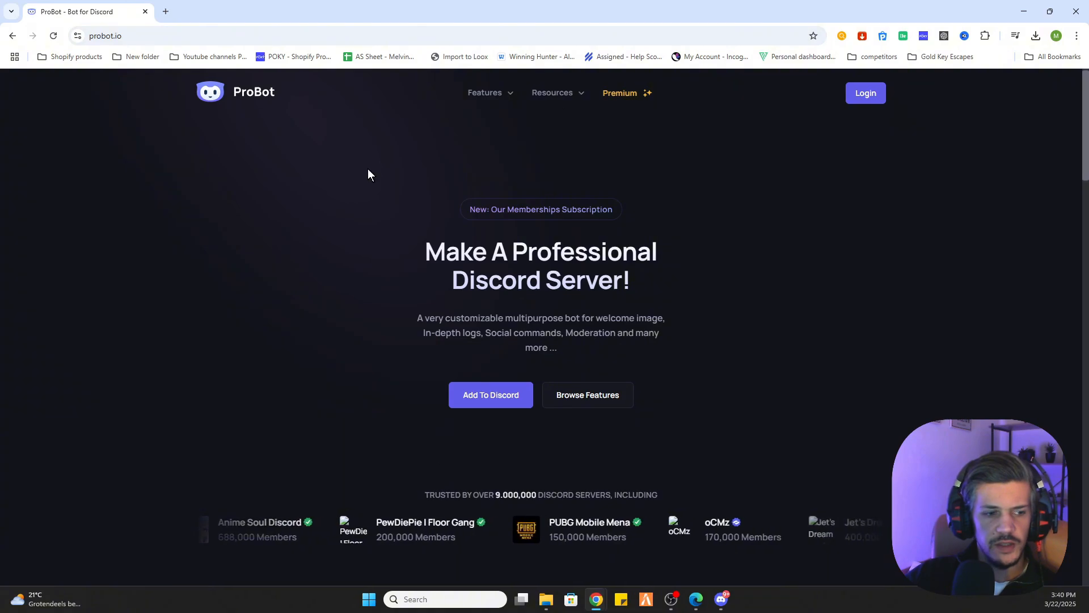
pyautogui.click(484, 392)
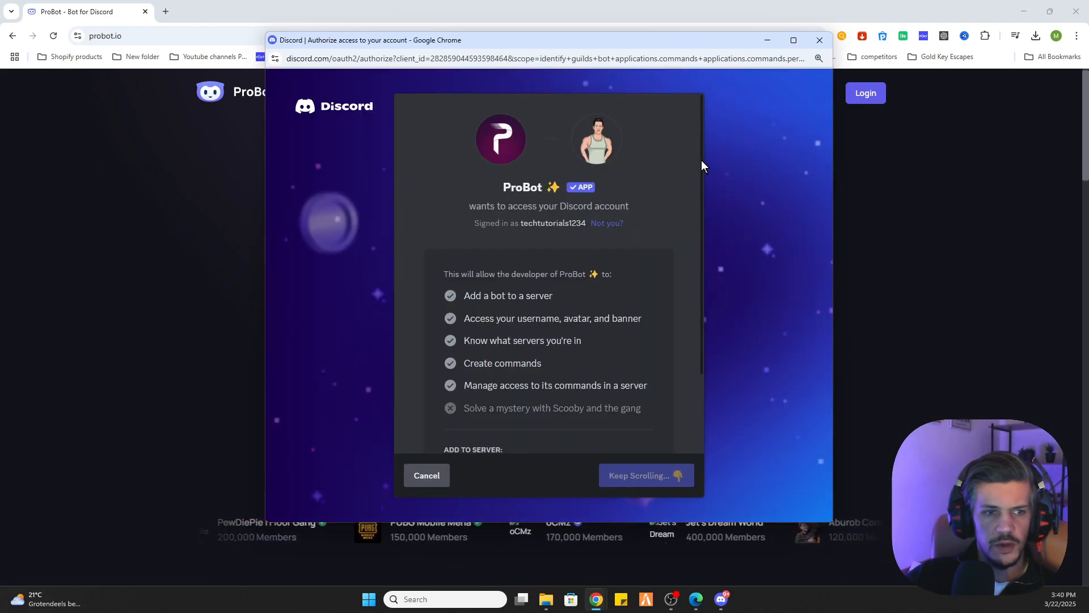
pyautogui.scroll(-3, 700, 171)
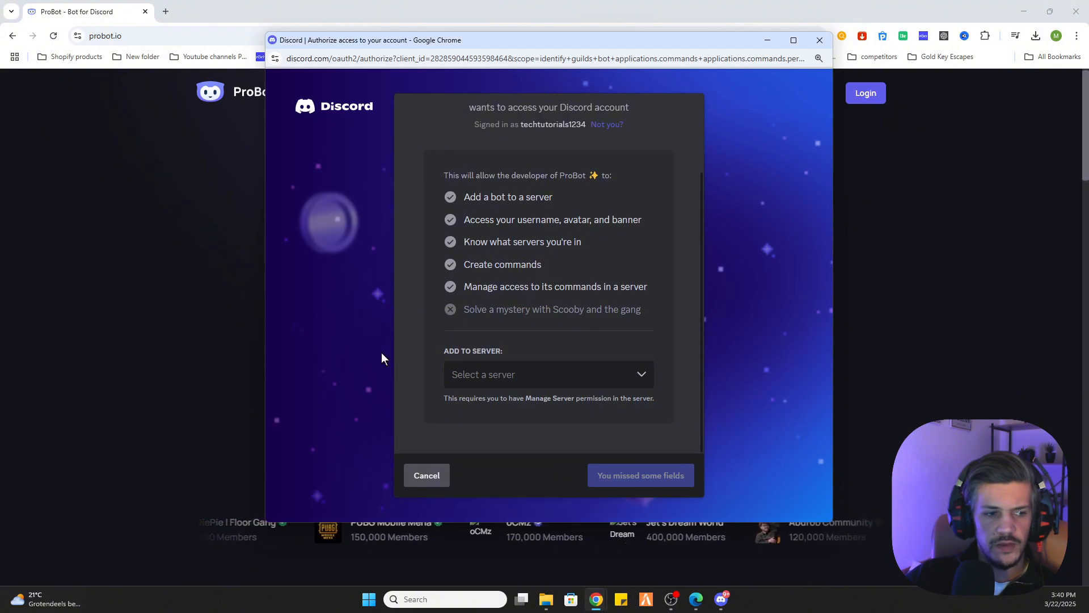
pyautogui.click(549, 376)
pyautogui.click(526, 400)
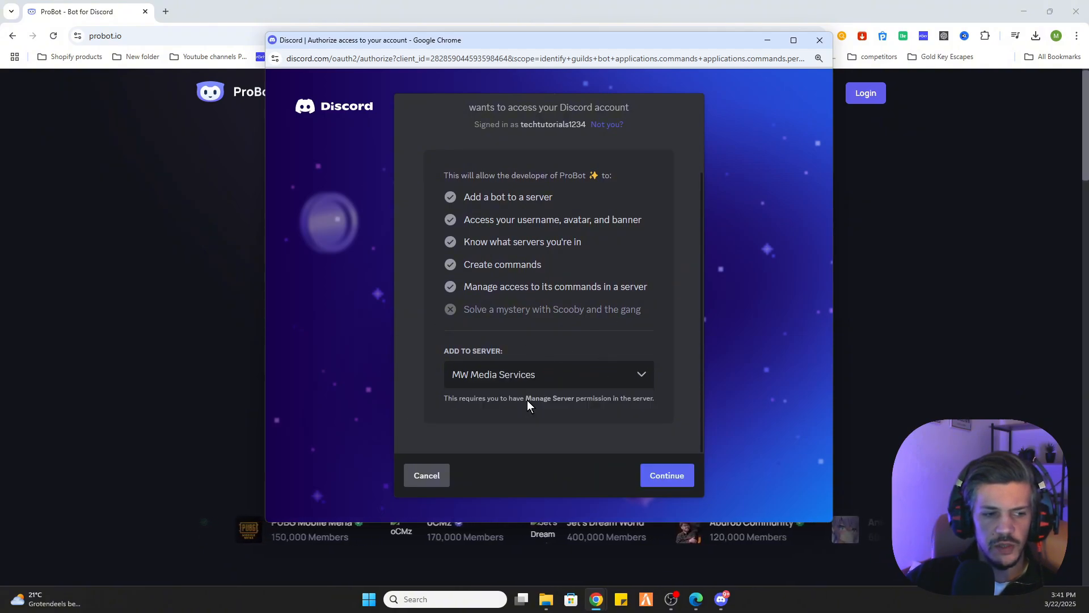
# Step: Continue with all requested permissions granted and authorize ProBot on the server
pyautogui.click(654, 475)
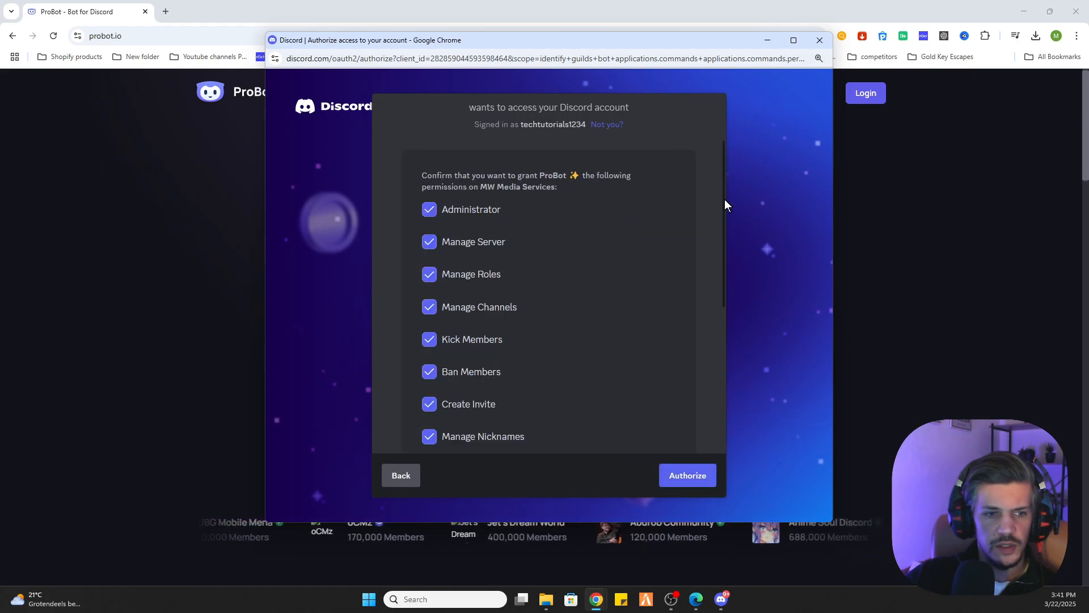
pyautogui.moveTo(725, 200); pyautogui.dragTo(713, 378)
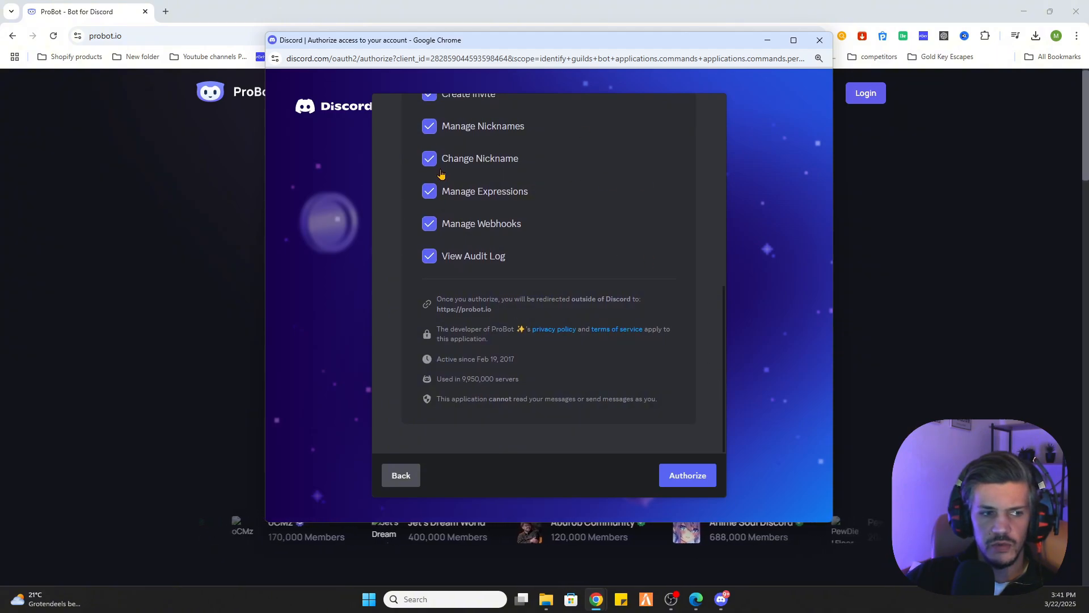
pyautogui.click(676, 478)
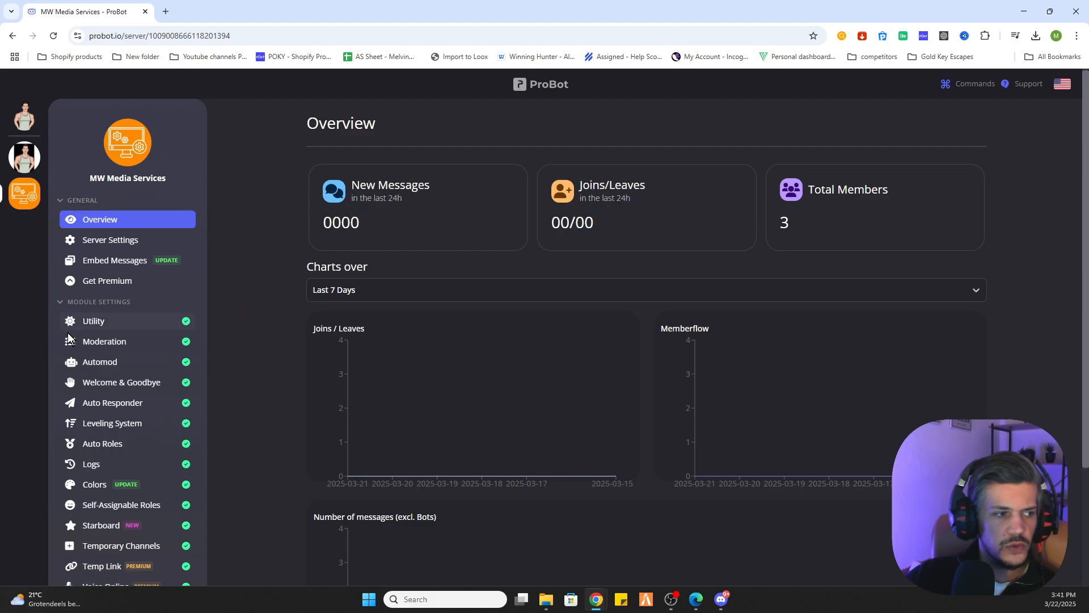
# Step: In the Welcome & Goodbye module, enable the message for joining users and begin it with "Hello [user]", using the member-mention variable
pyautogui.click(140, 387)
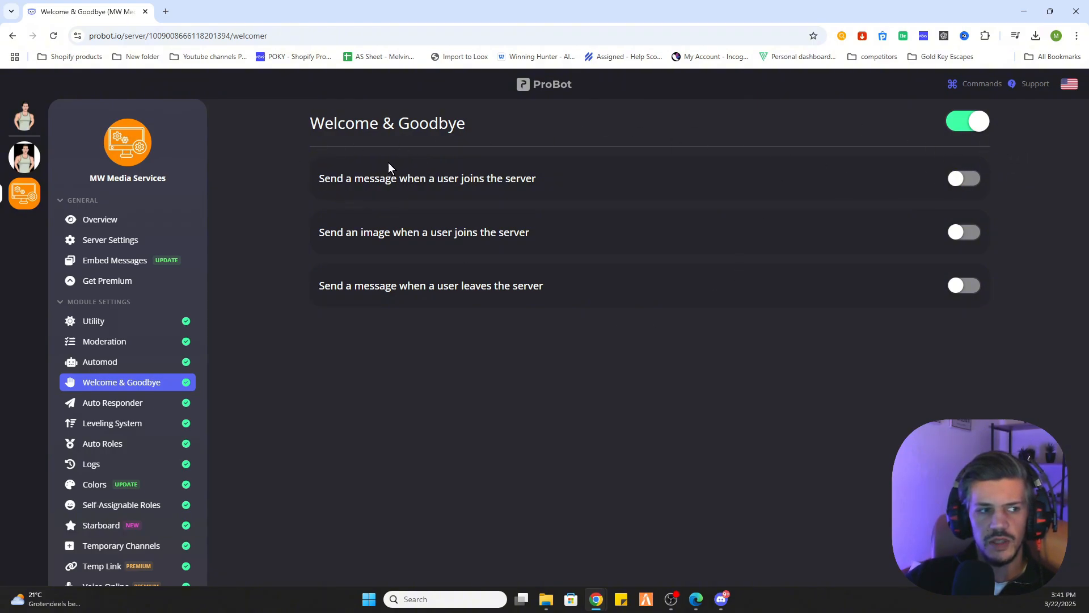
pyautogui.click(958, 178)
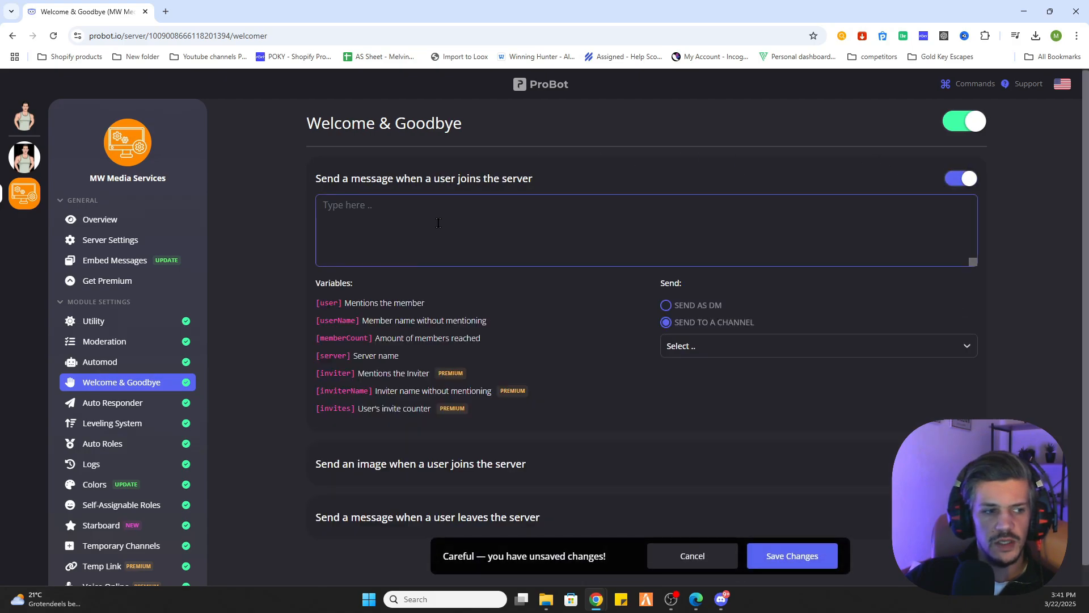
pyautogui.click(404, 204)
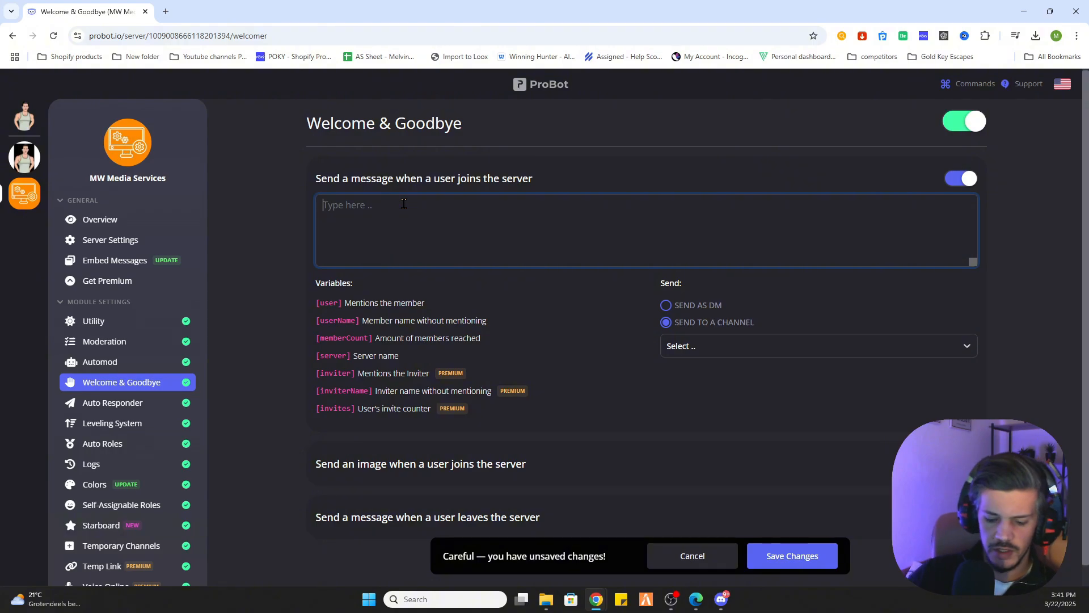
pyautogui.write('Hello')
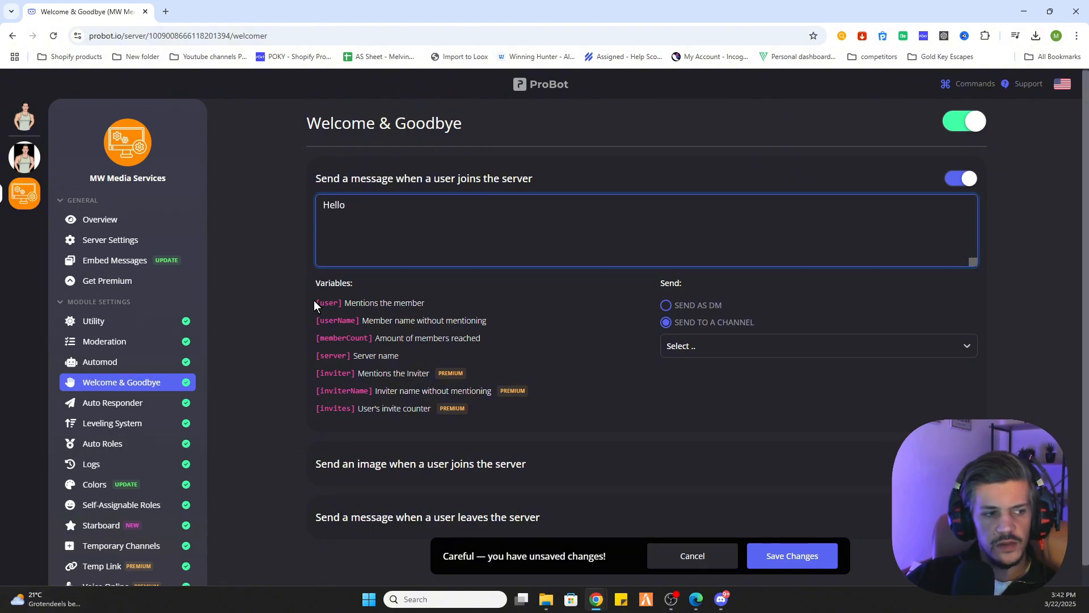
pyautogui.moveTo(314, 303); pyautogui.dragTo(343, 307)
pyautogui.hotkey('ctrl', 'c')
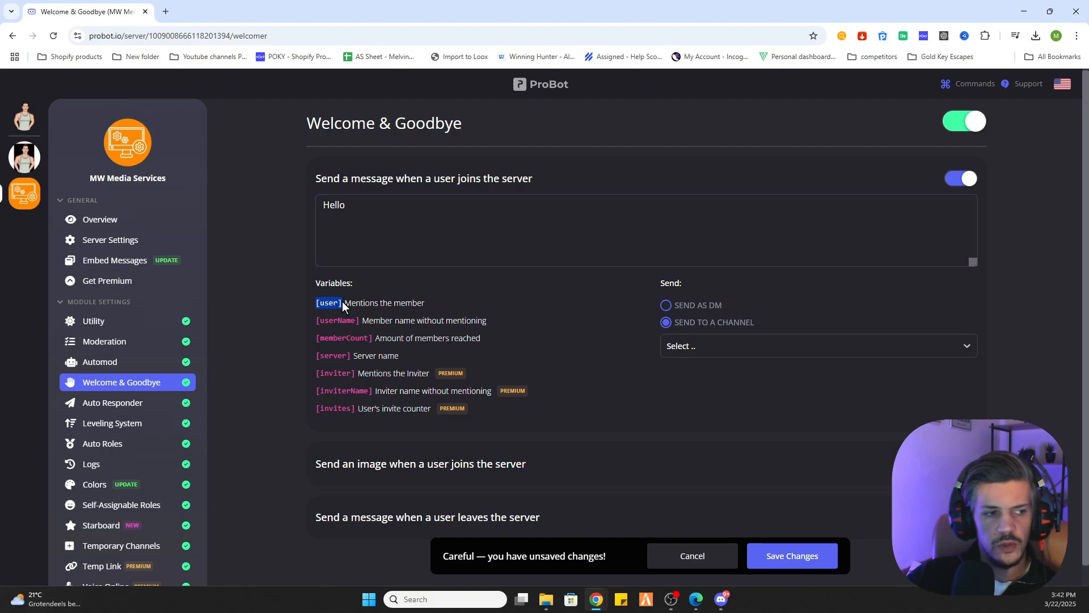
pyautogui.click(408, 200)
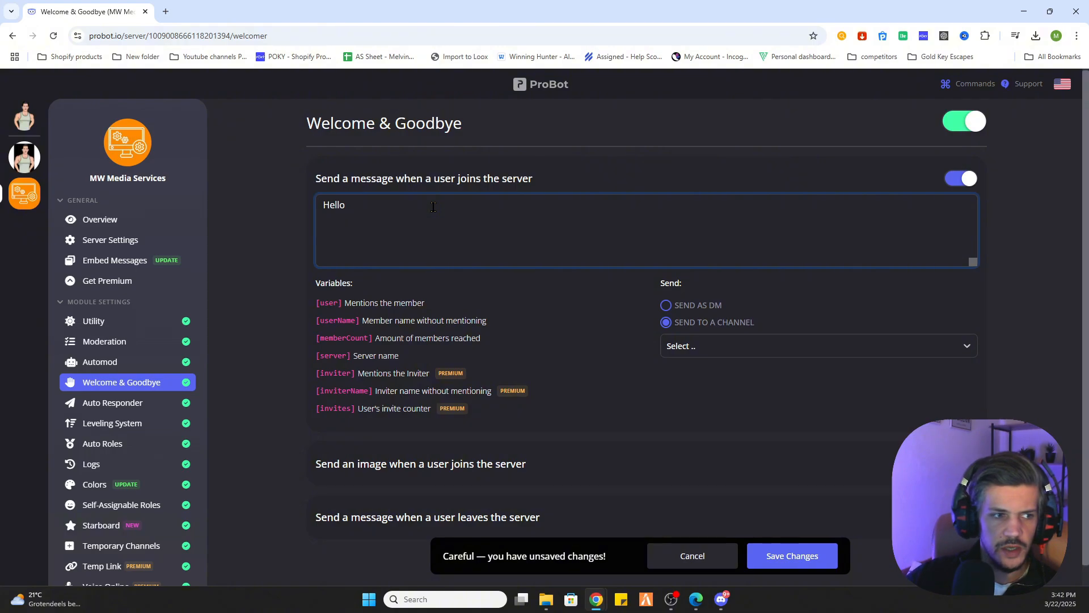
pyautogui.hotkey('ctrl', 'v')
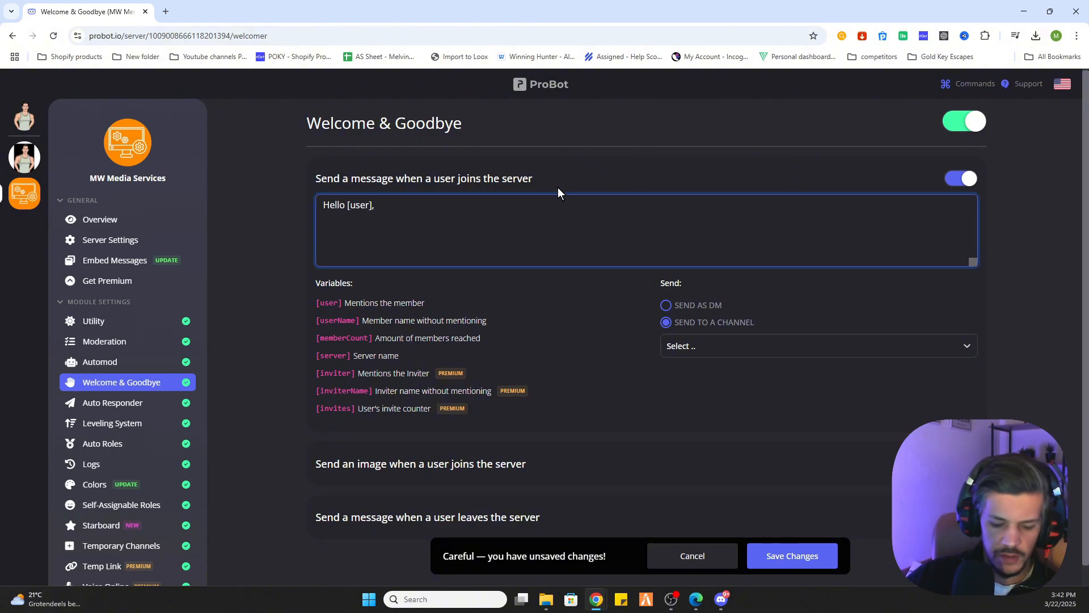
# Step: Complete the join message after the mention with ", Hope you enjoy the server!"
pyautogui.write(', Hope')
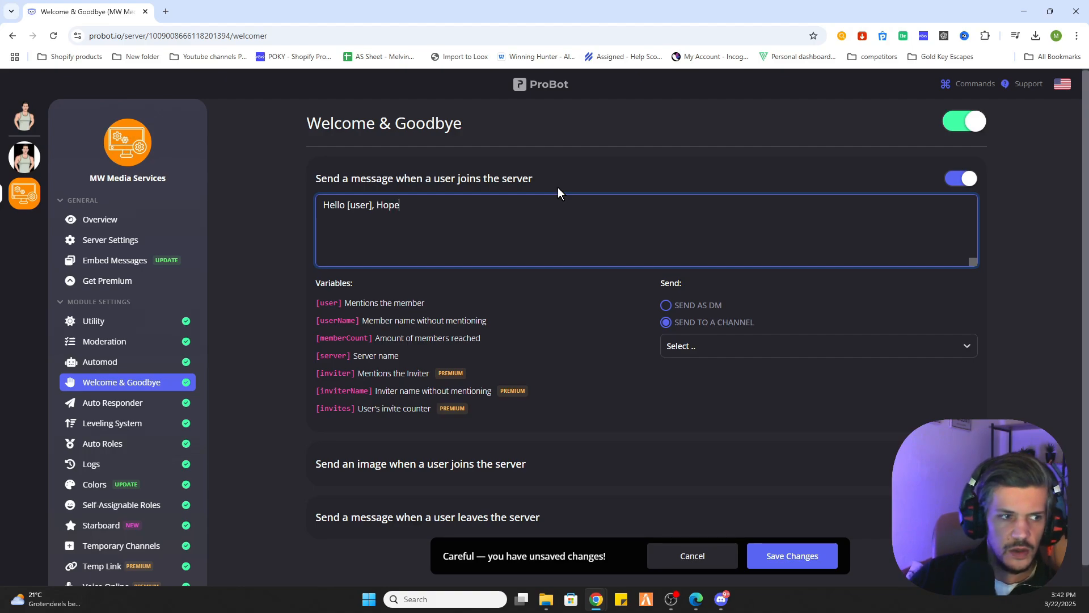
pyautogui.write(' you enjoy')
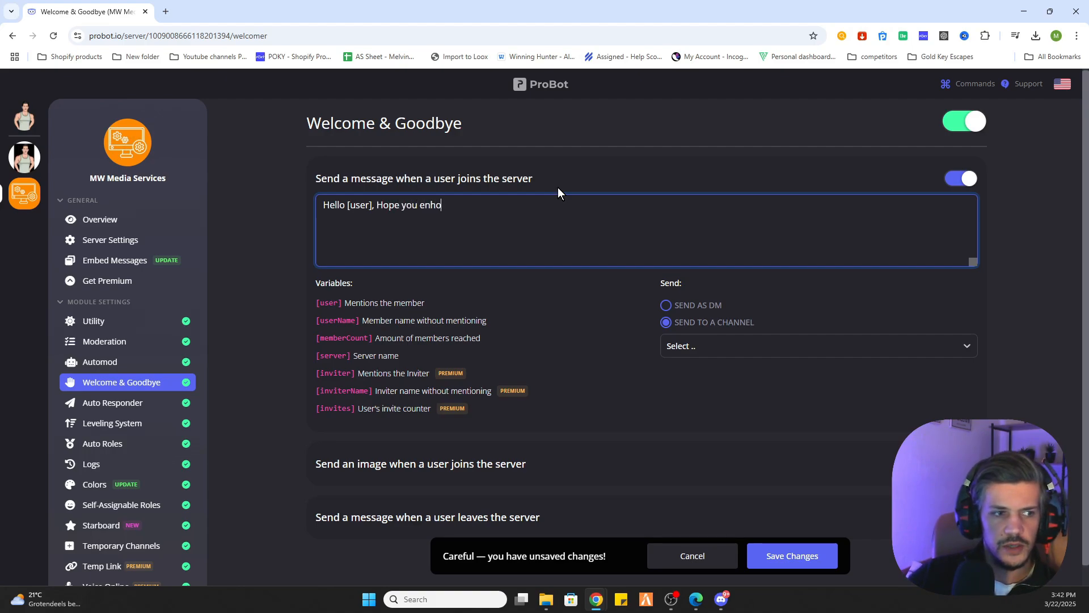
pyautogui.press('BackSpace')
pyautogui.press('BackSpace')
pyautogui.press('BackSpace')
pyautogui.write('joy t')
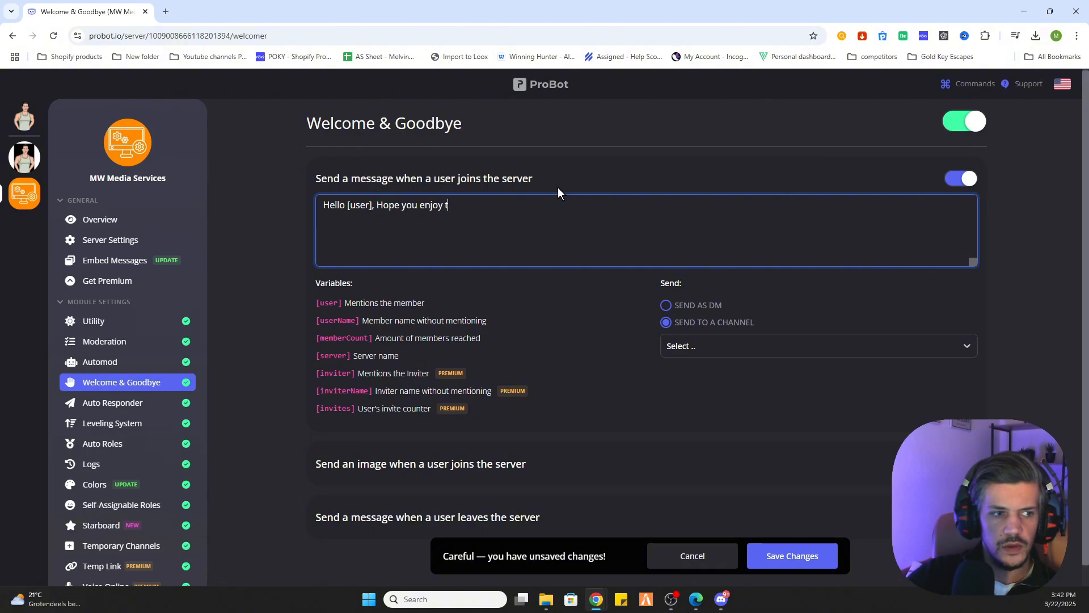
pyautogui.write('he server')
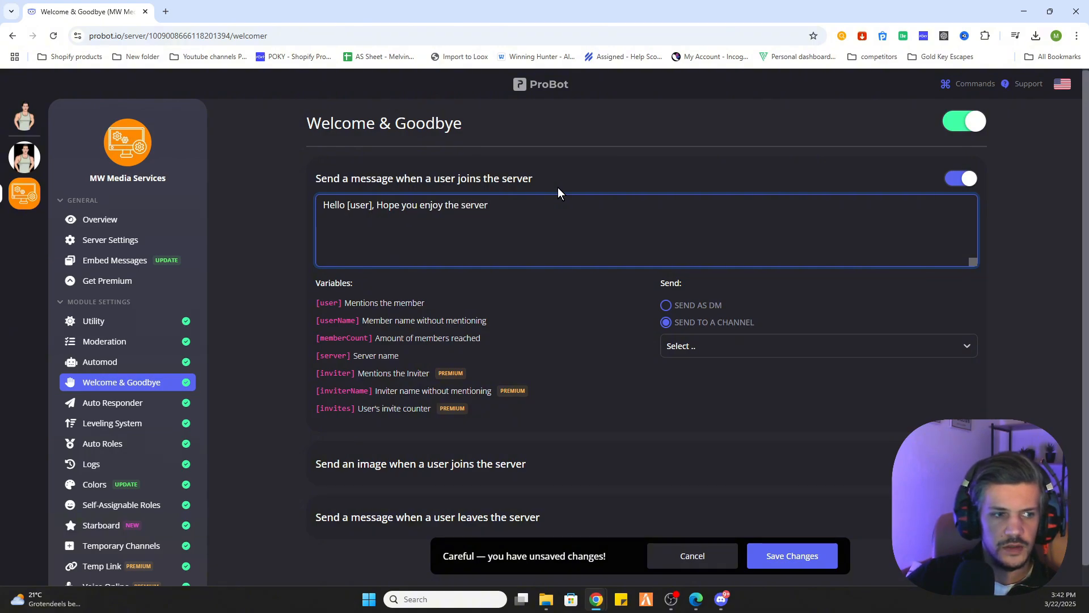
pyautogui.write('!')
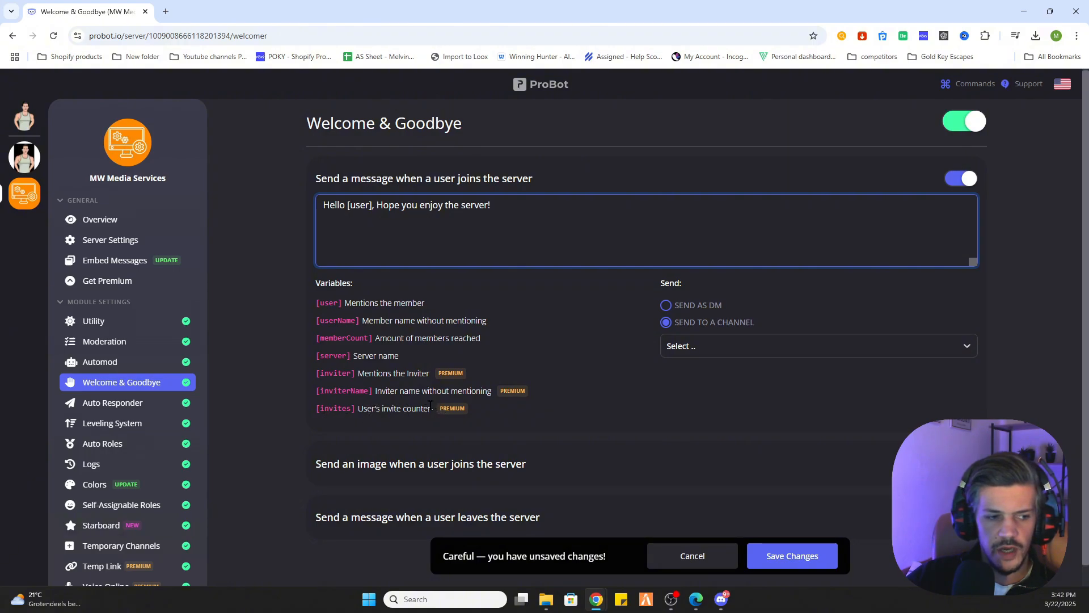
# Step: Set the join message to be sent to the welcome channel and save the changes
pyautogui.moveTo(430, 405); pyautogui.dragTo(360, 407)
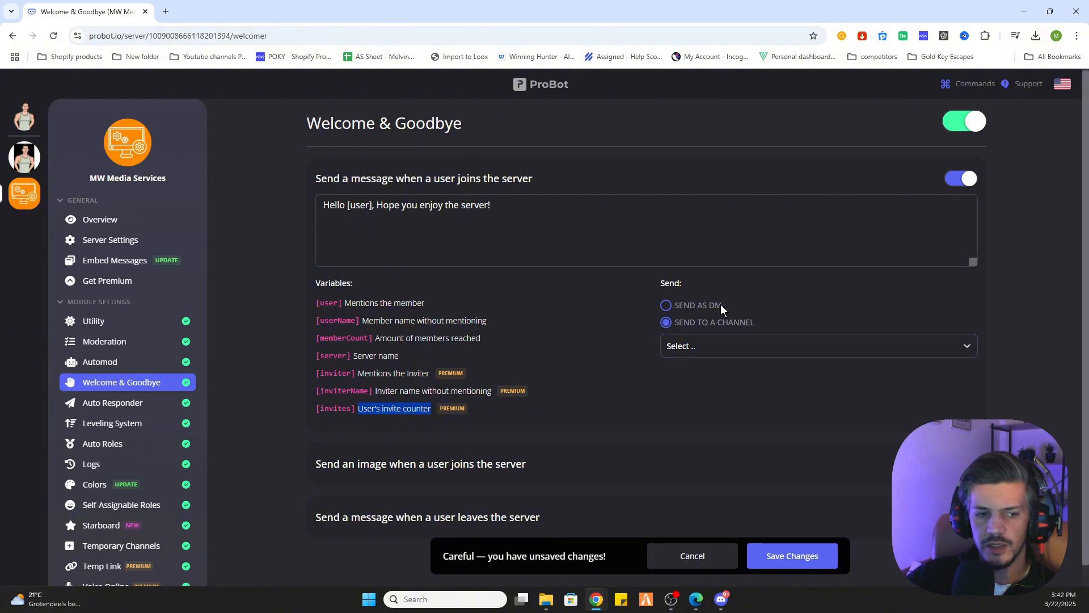
pyautogui.click(830, 350)
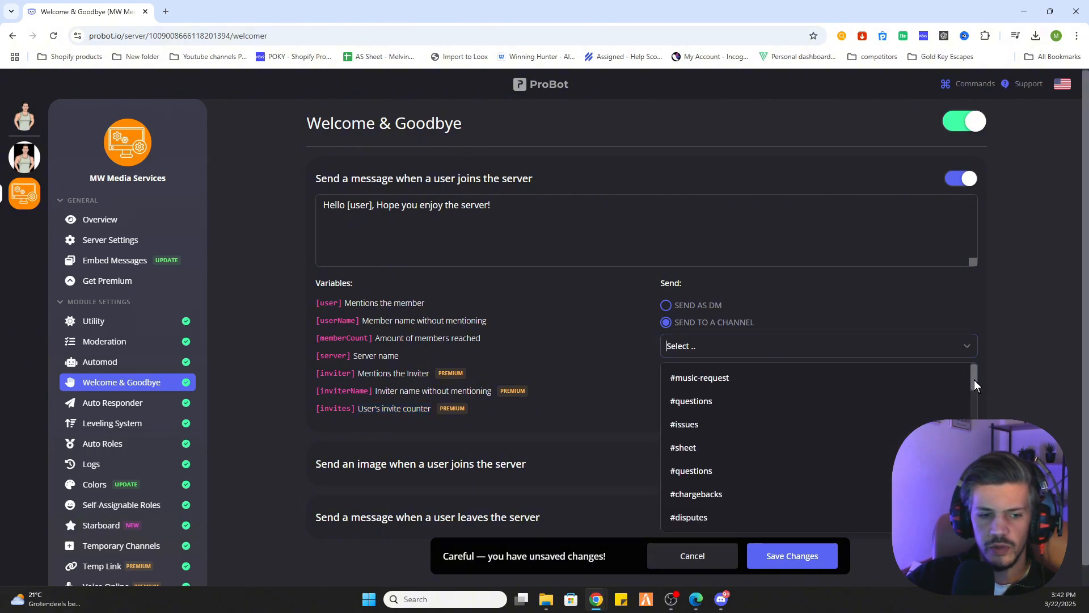
pyautogui.moveTo(974, 380); pyautogui.dragTo(972, 506)
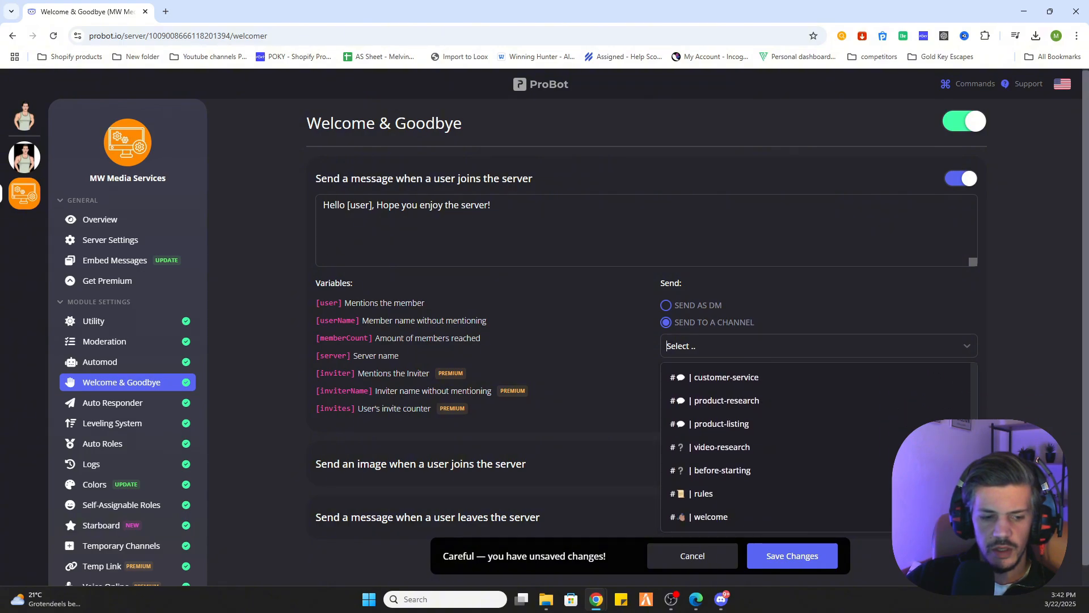
pyautogui.click(732, 519)
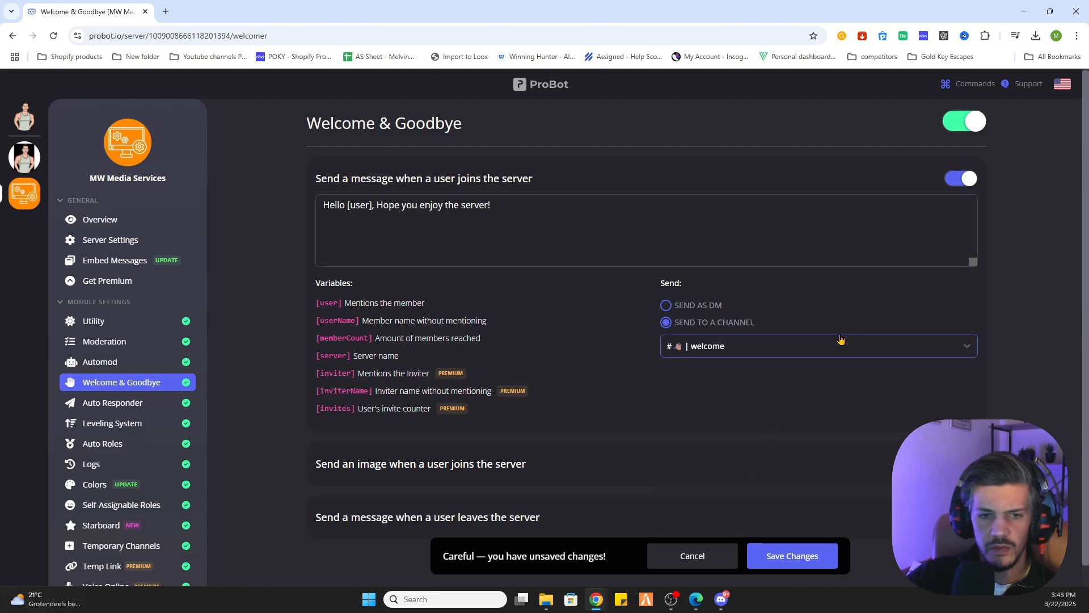
pyautogui.click(780, 562)
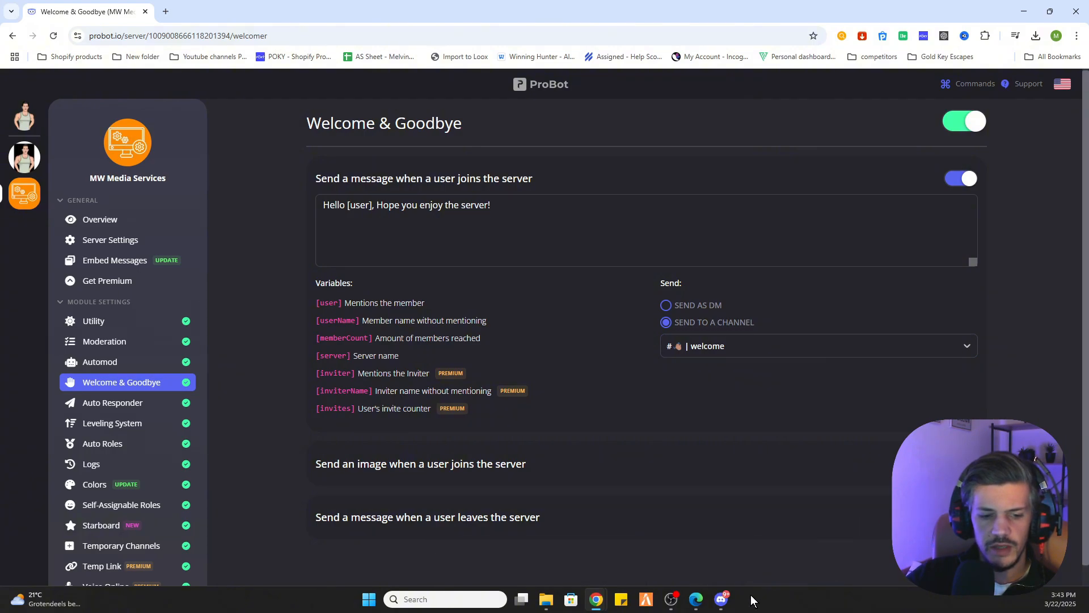
# Step: Switch to Discord and enter "/welc" as a message in the welcome channel
pyautogui.click(721, 599)
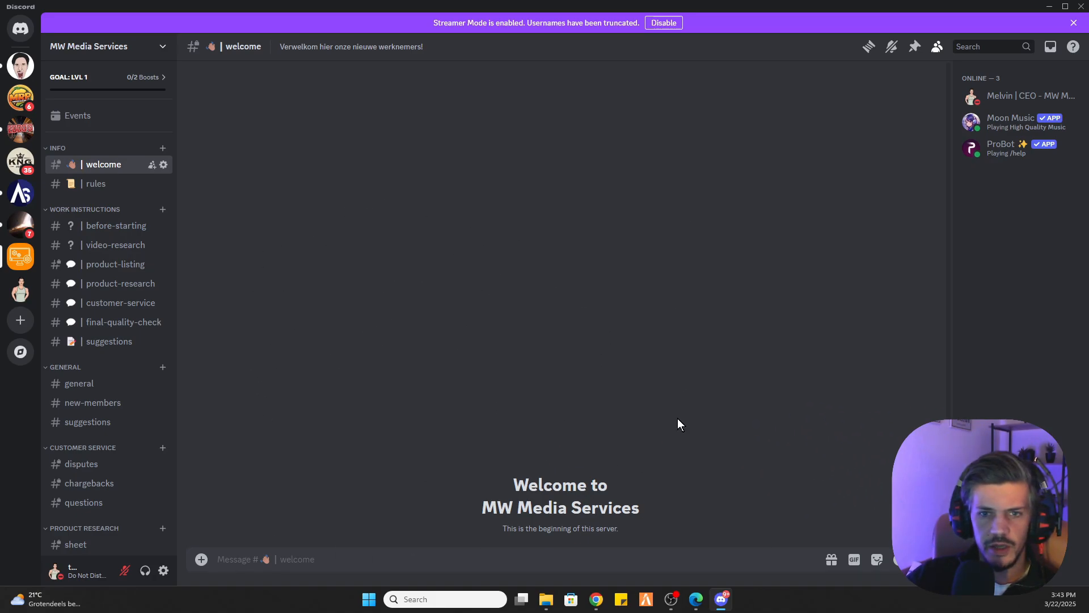
pyautogui.write('/welc')
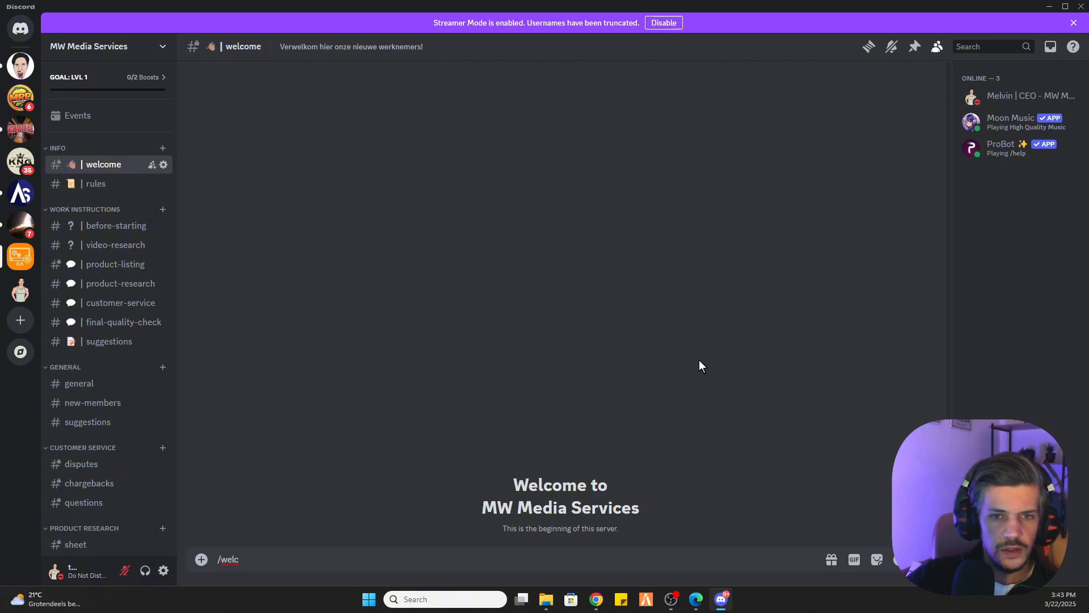